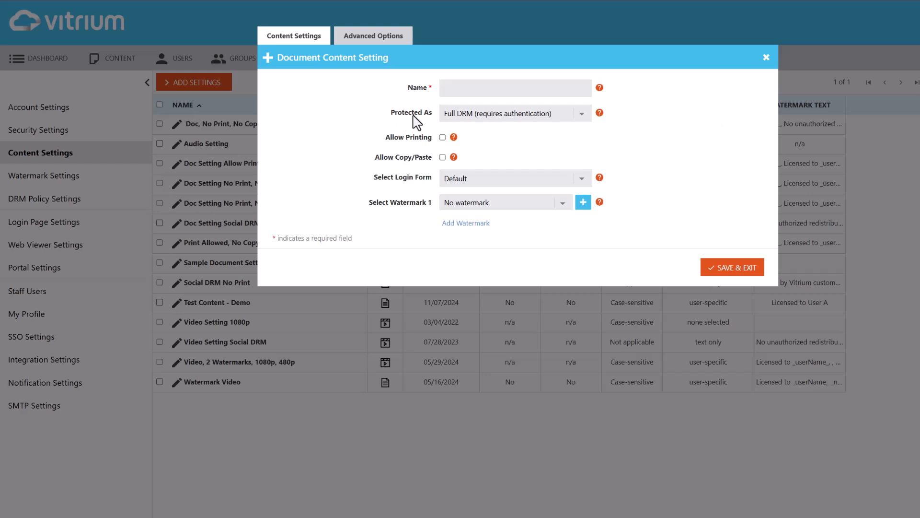
Set the new document content setting's protection to Social DRM and name it "Social DRM - No Print, No Copy".
{"action": "left_click", "coordinate": [582, 115]}
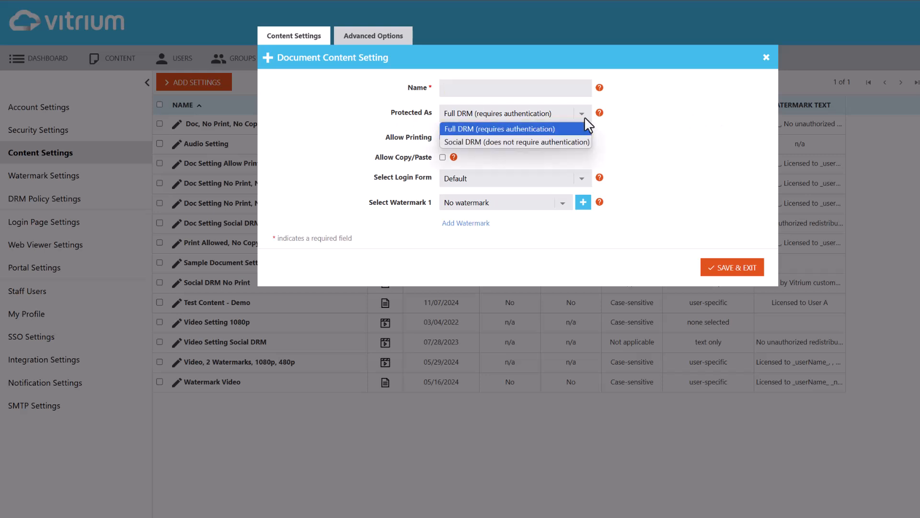
{"action": "left_click", "coordinate": [579, 140]}
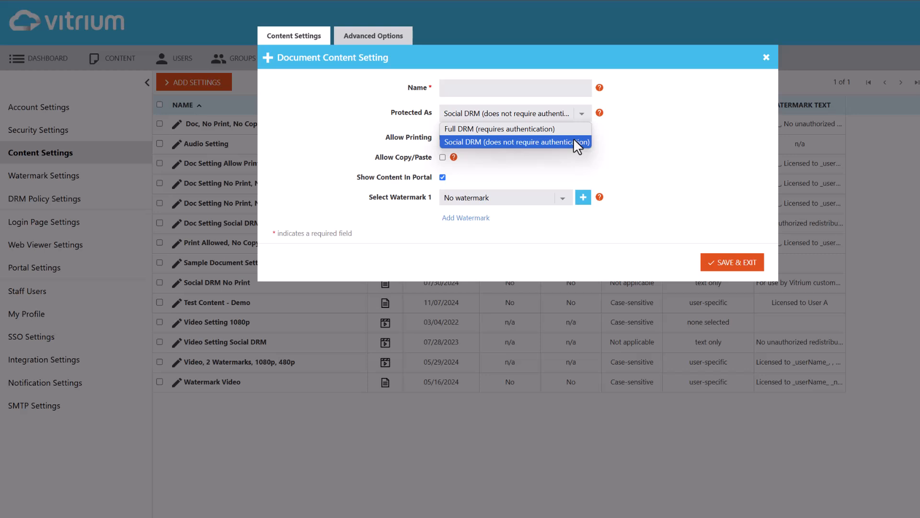
{"action": "left_click", "coordinate": [573, 140]}
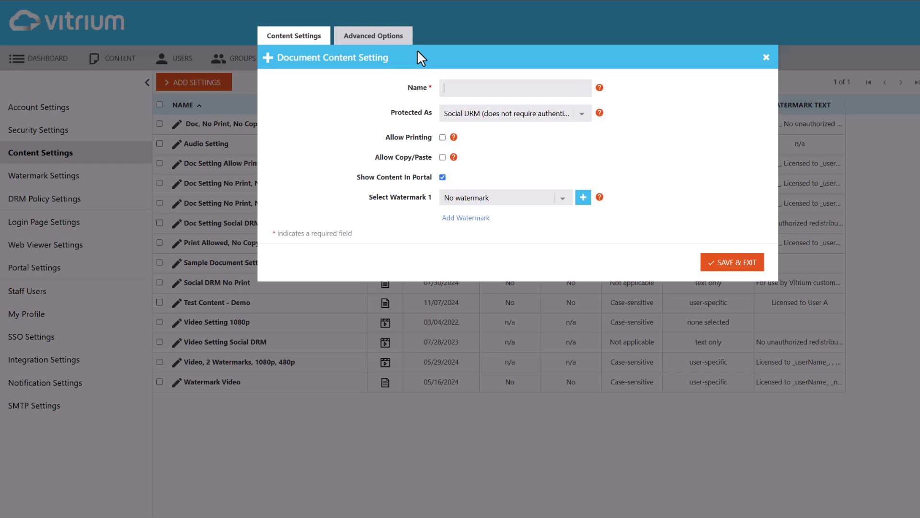
{"action": "type", "text": "Social DRM - No Print, No Copy"}
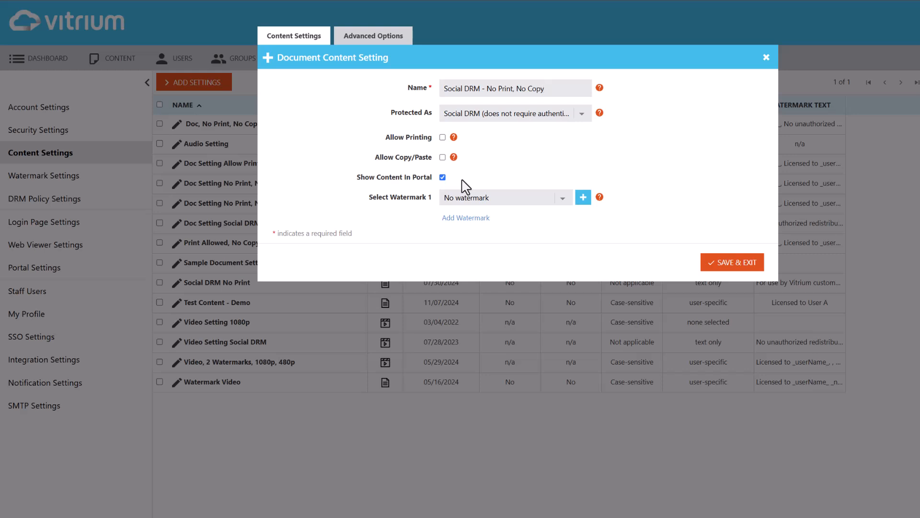
Add a second watermark slot and choose Social DRM Watermark for Watermark 1.
{"action": "left_click", "coordinate": [466, 218]}
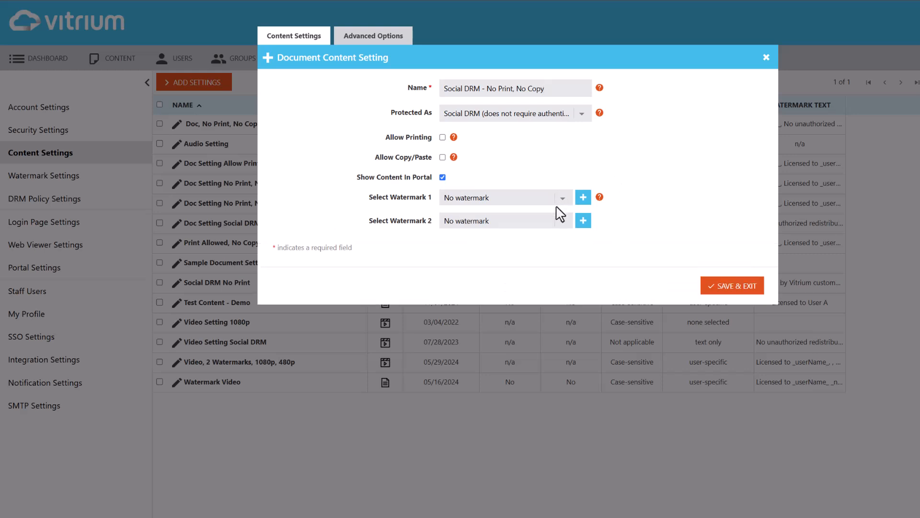
{"action": "left_click", "coordinate": [571, 198]}
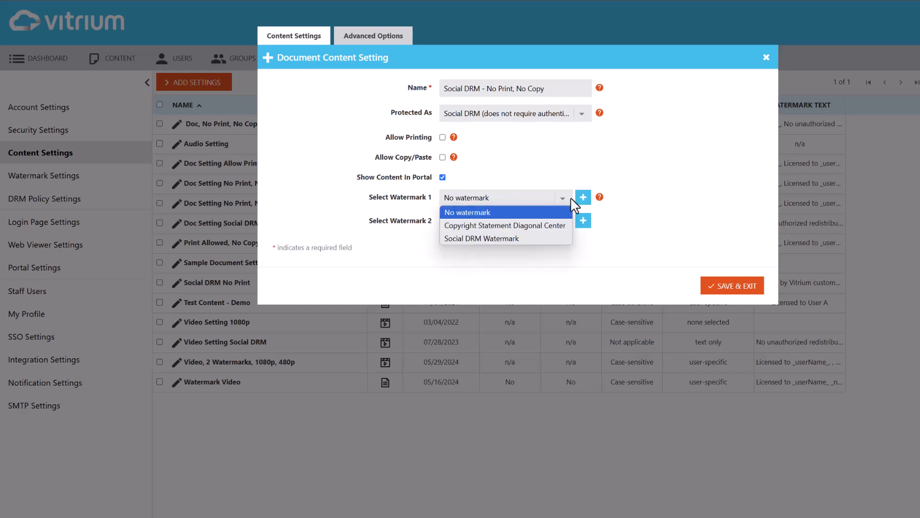
{"action": "left_click", "coordinate": [527, 239]}
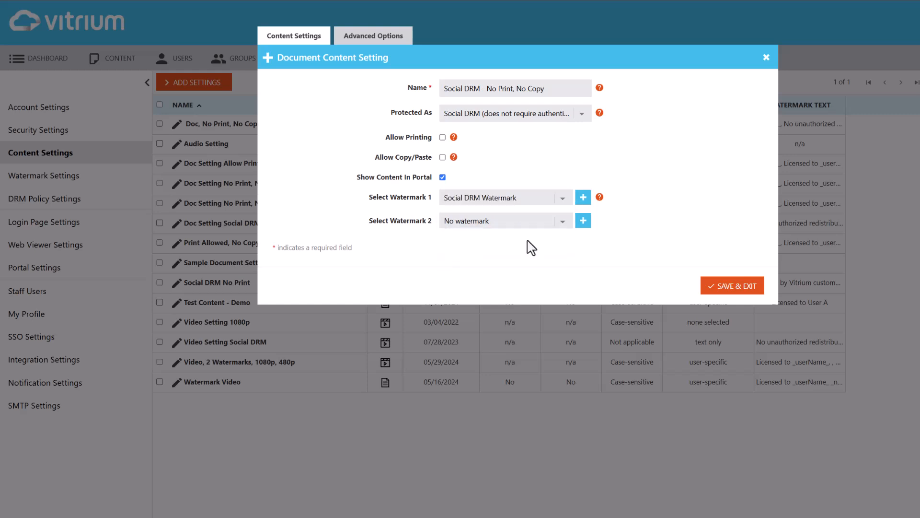
Start a new watermark for Watermark 2 with the type user specific (social).
{"action": "left_click", "coordinate": [583, 221]}
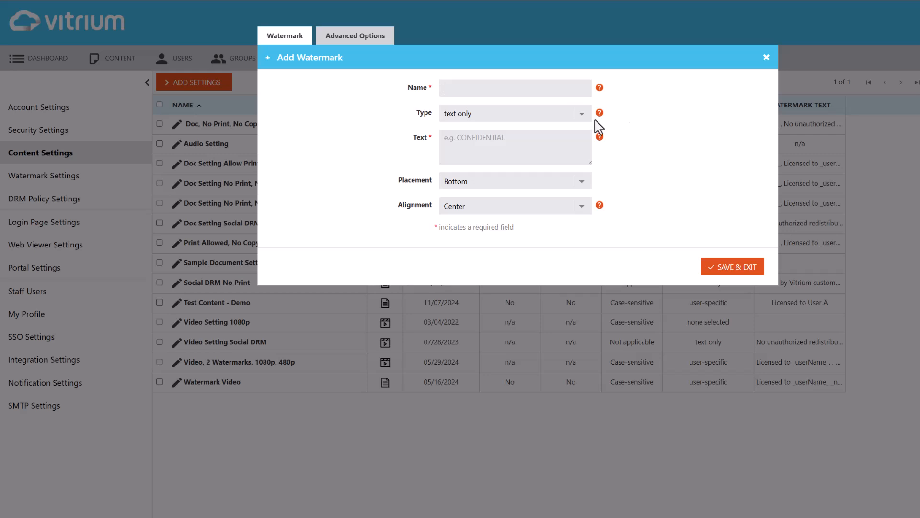
{"action": "left_click", "coordinate": [581, 115]}
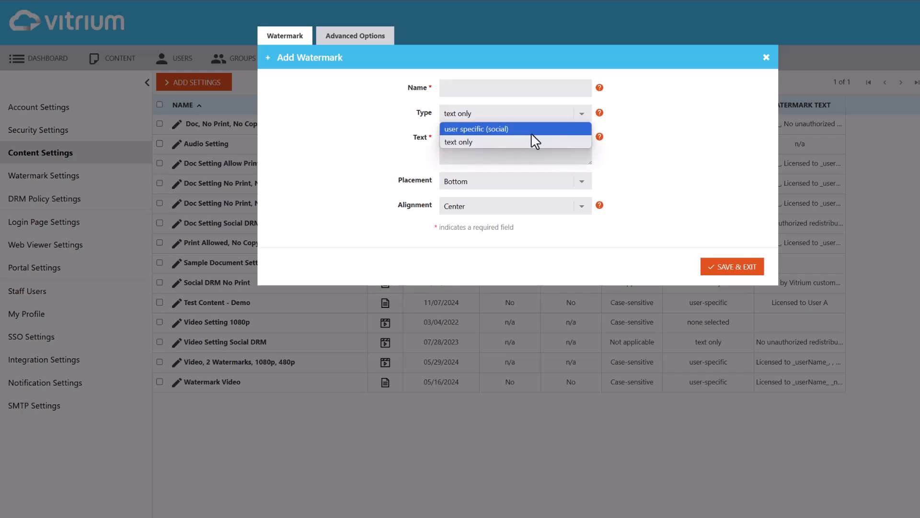
{"action": "left_click", "coordinate": [530, 129]}
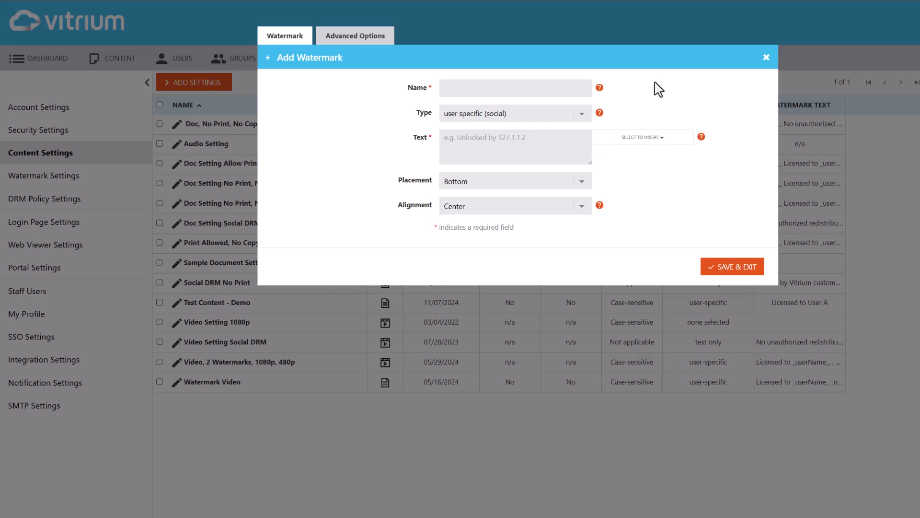
Enter the watermark text "Accessed On:" and "IP Address:" on two lines, inserting the Date and IP Address variables after their labels.
{"action": "left_click", "coordinate": [502, 138]}
{"action": "type", "text": "Accessed On: IP Address:"}
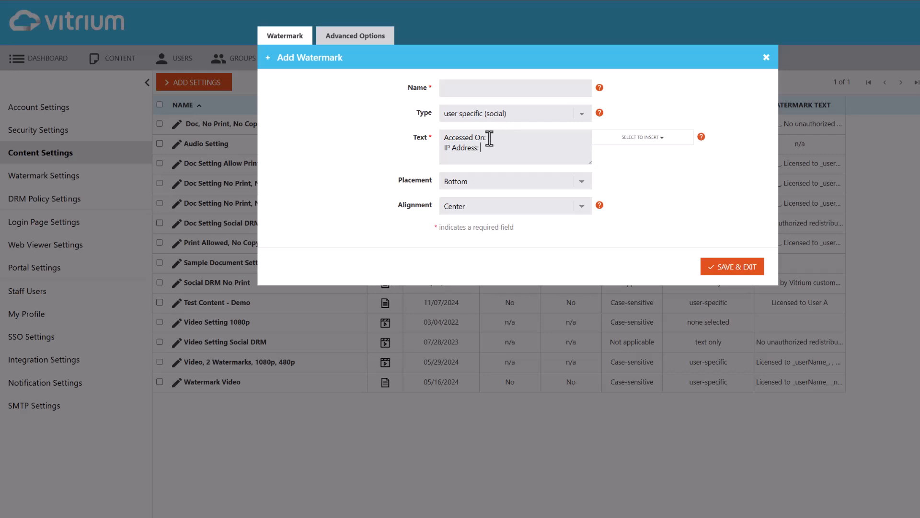
{"action": "left_click", "coordinate": [498, 138]}
{"action": "left_click", "coordinate": [678, 142]}
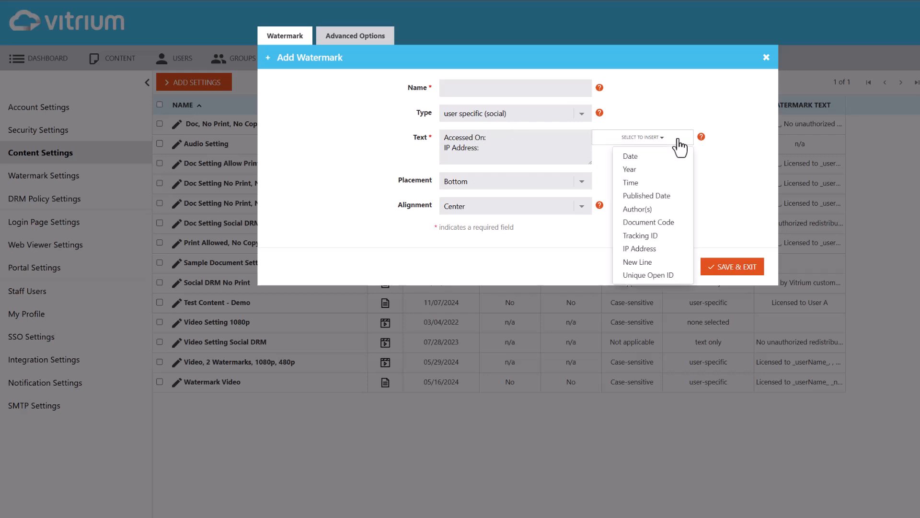
{"action": "left_click", "coordinate": [650, 158]}
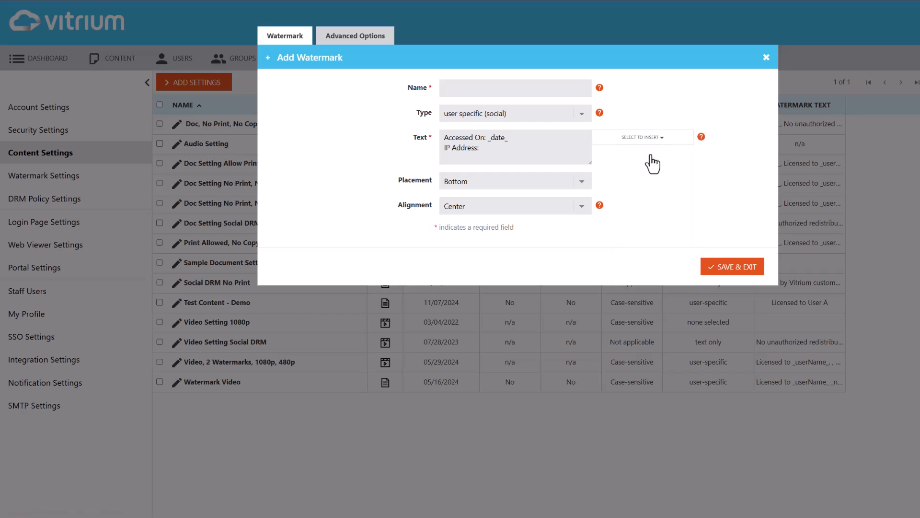
{"action": "left_click", "coordinate": [499, 148]}
{"action": "left_click", "coordinate": [681, 142]}
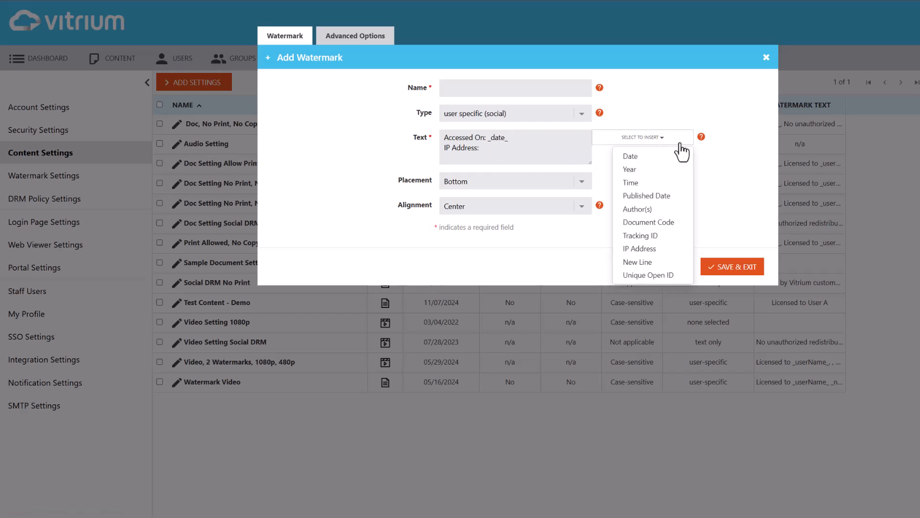
{"action": "left_click", "coordinate": [670, 250]}
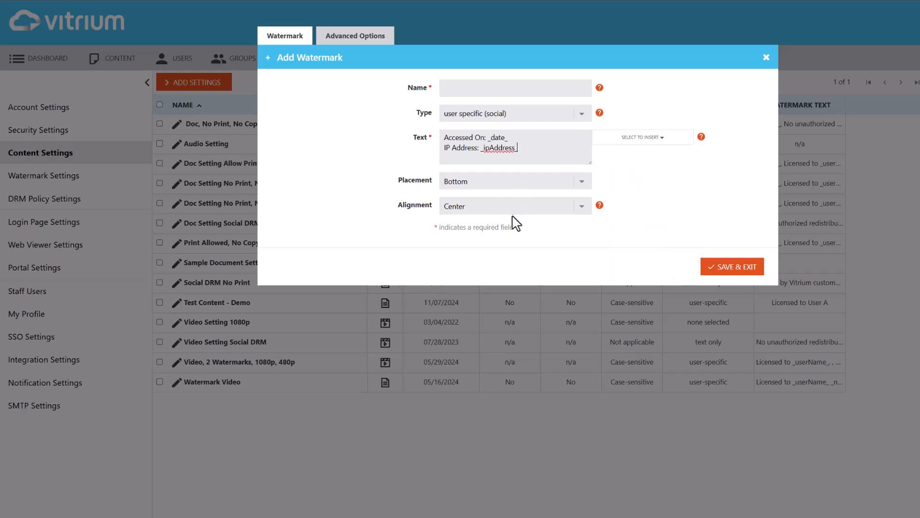
Set the watermark's placement to Vertical right and alignment to Left, and name it "Social DRM - Date, IP Address".
{"action": "left_click", "coordinate": [510, 186]}
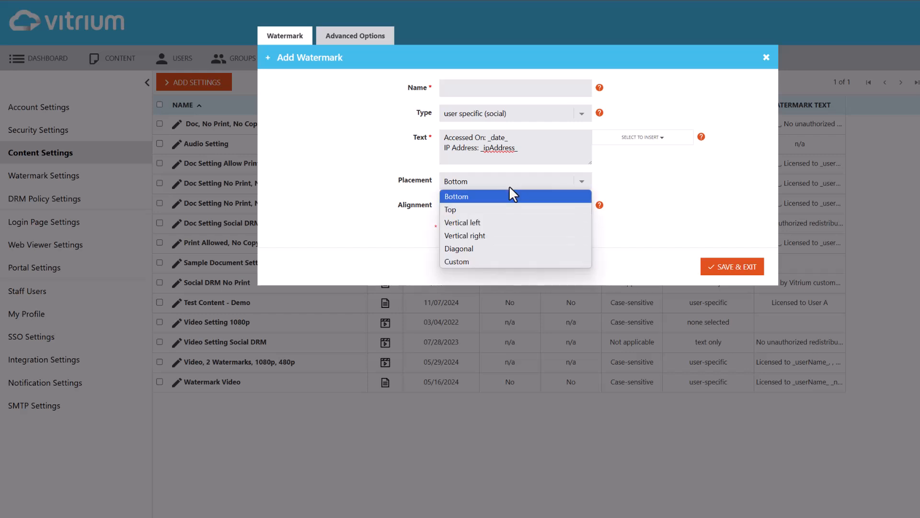
{"action": "left_click", "coordinate": [490, 235]}
{"action": "left_click", "coordinate": [481, 207]}
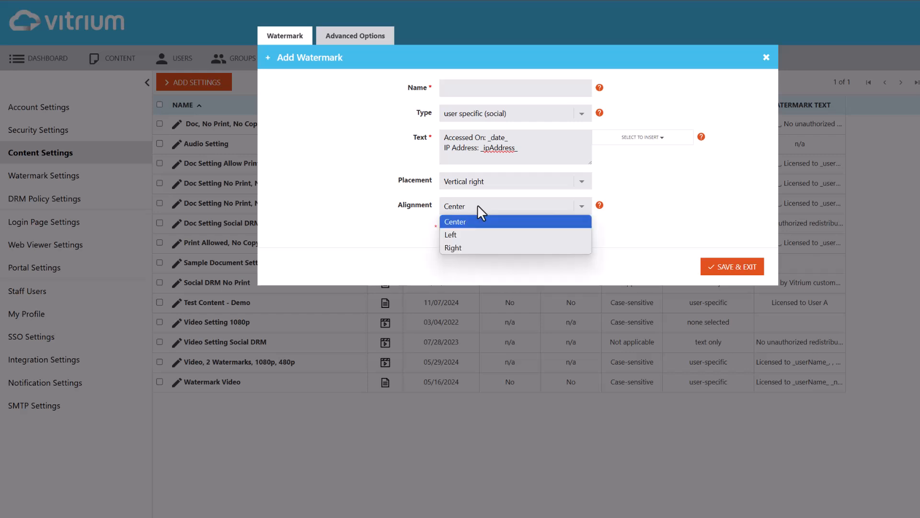
{"action": "left_click", "coordinate": [464, 234]}
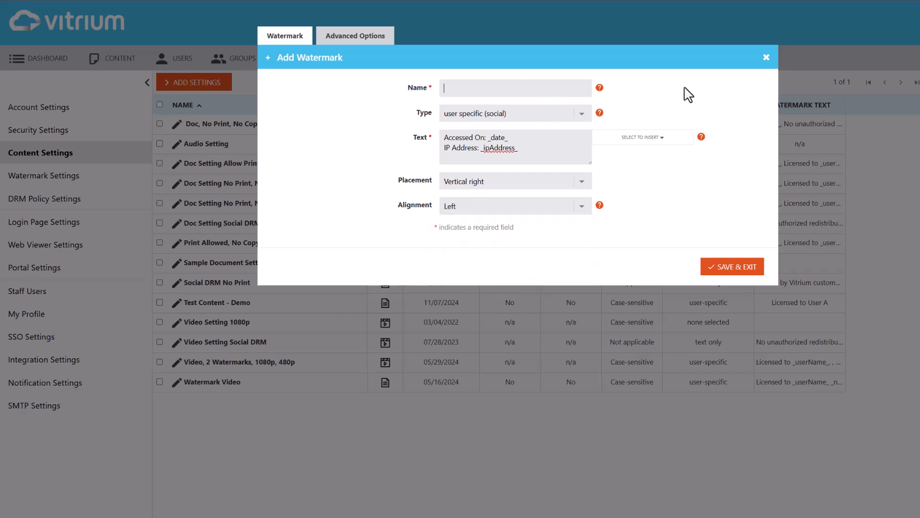
{"action": "type", "text": "Social DRM - Date, IP Address"}
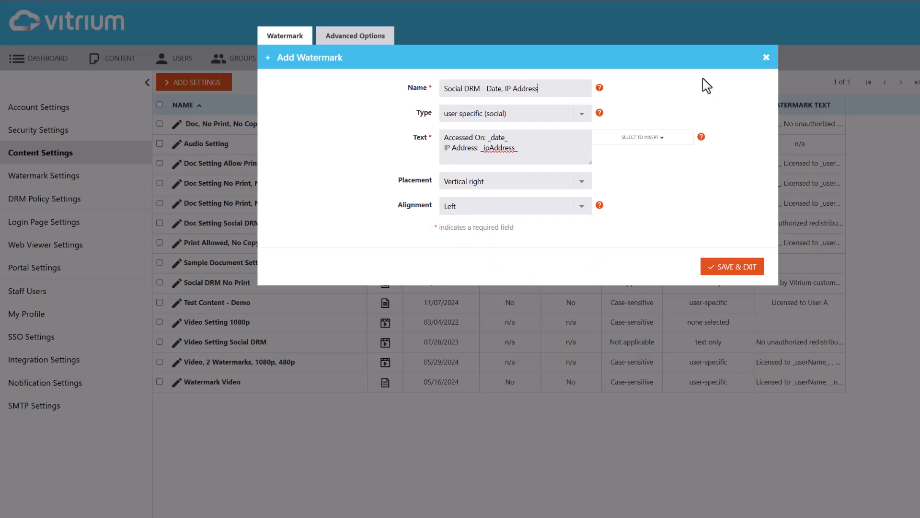
Set the watermark's color to Dark Gray and save the watermark.
{"action": "left_click", "coordinate": [378, 42]}
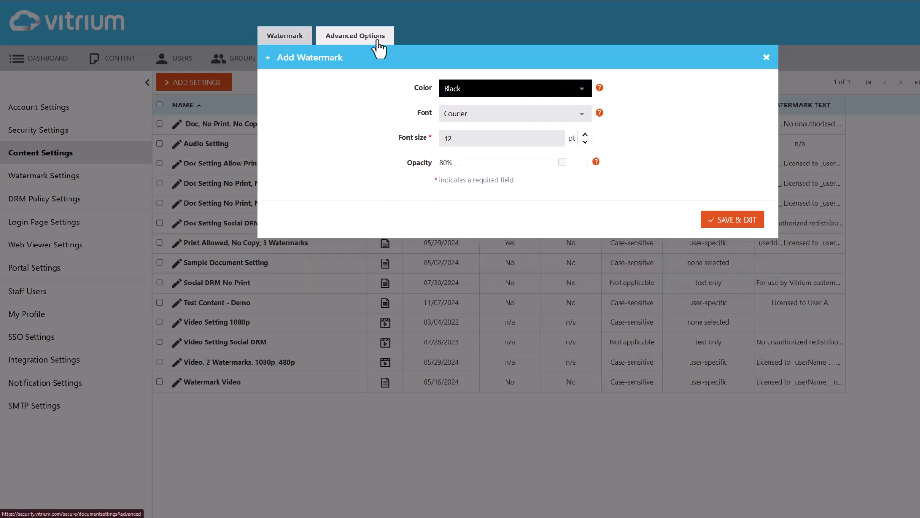
{"action": "left_click", "coordinate": [560, 94]}
{"action": "left_click", "coordinate": [529, 145]}
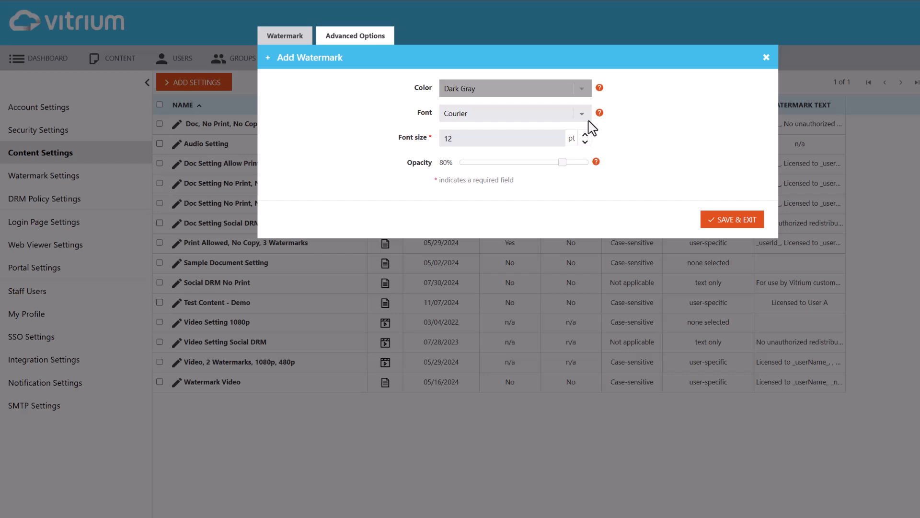
{"action": "left_click", "coordinate": [731, 224]}
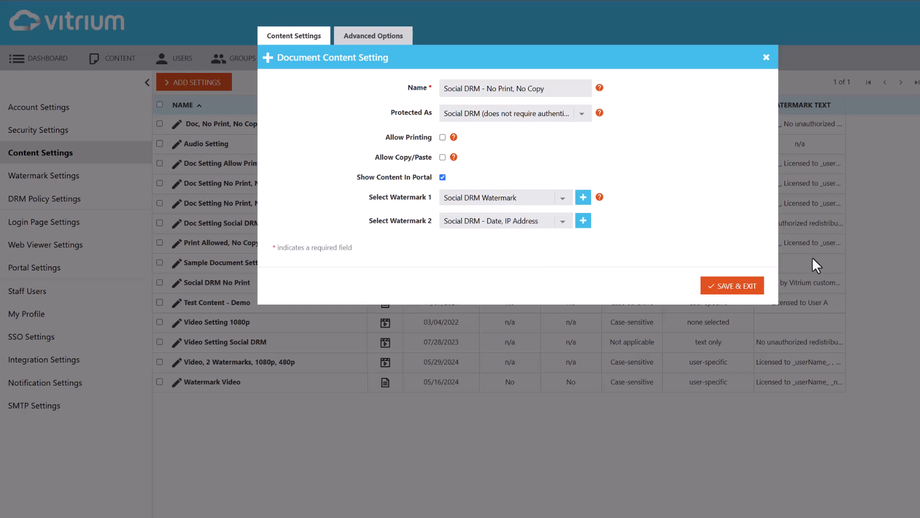
Set the IP address limit to 0 in the content setting's advanced options.
{"action": "left_click", "coordinate": [373, 38]}
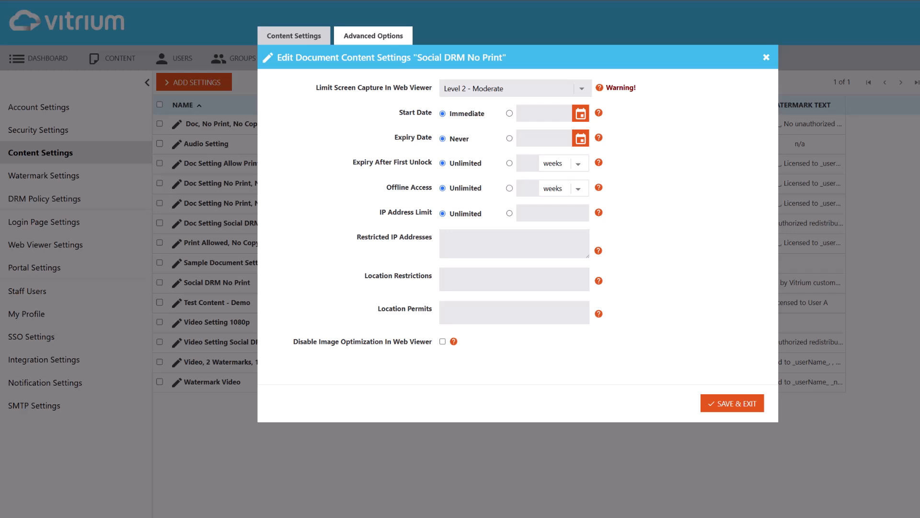
{"action": "left_click", "coordinate": [510, 213]}
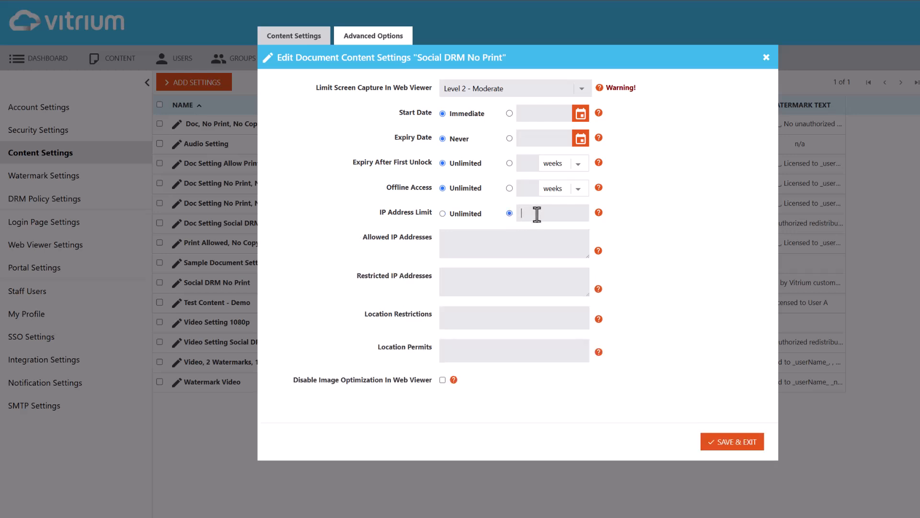
{"action": "type", "text": "0"}
Try an entry in the allowed IP addresses and undo it.
{"action": "left_click", "coordinate": [520, 249]}
{"action": "type", "text": "70.66.179.150"}
{"action": "key", "text": "ctrl+z"}
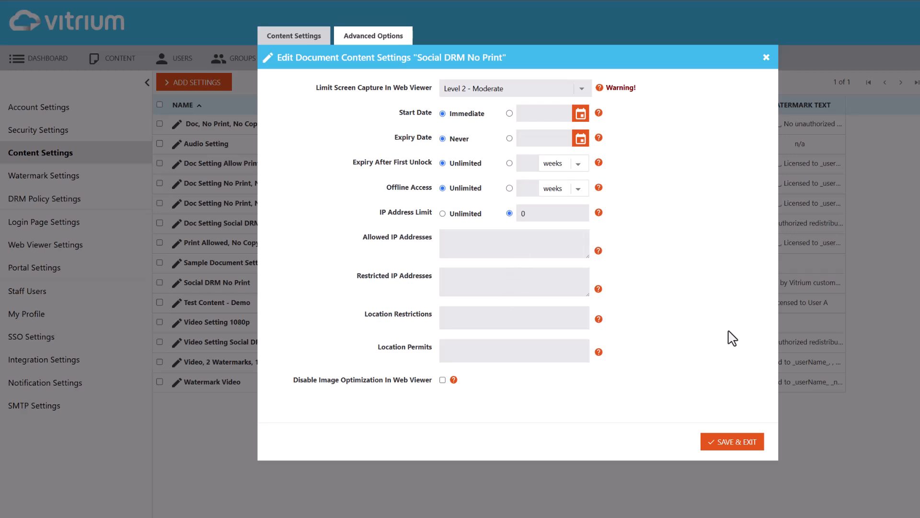
Try Canada and Peru as location permits, and clear the location permits.
{"action": "left_click", "coordinate": [466, 350]}
{"action": "type", "text": "Canada"}
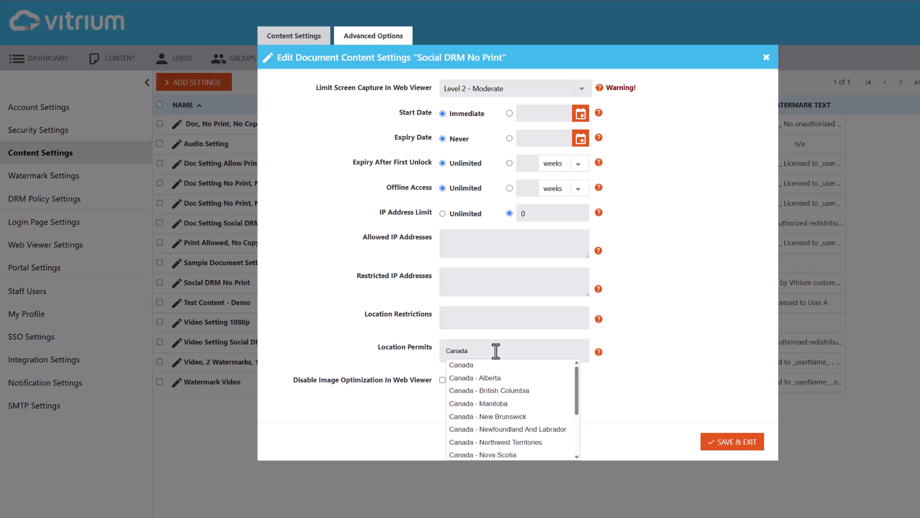
{"action": "left_click_drag", "start_coordinate": [493, 350], "coordinate": [421, 349]}
{"action": "key", "text": "BackSpace"}
{"action": "type", "text": "Peru"}
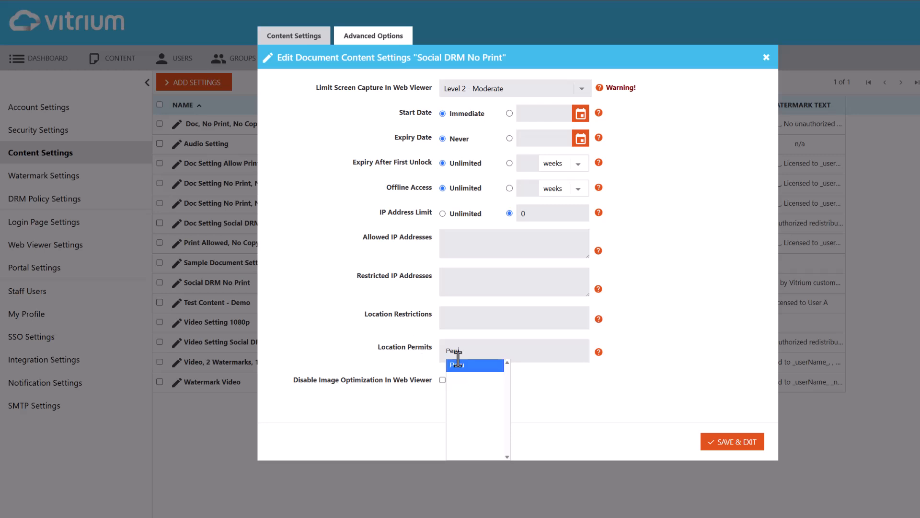
{"action": "left_click", "coordinate": [458, 364]}
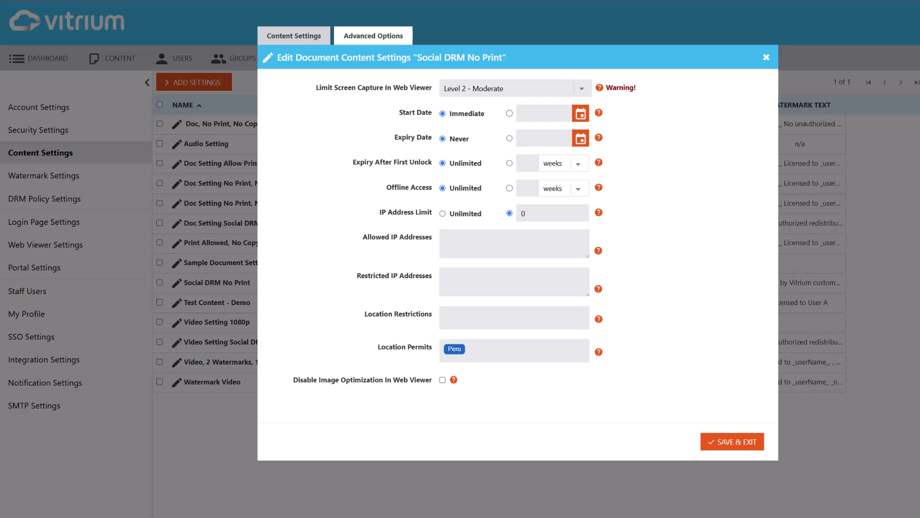
{"action": "key", "text": "BackSpace"}
Enter 70.66.179.150 as the allowed IP address and save the content setting.
{"action": "left_click", "coordinate": [505, 243]}
{"action": "type", "text": "70.66.179.150"}
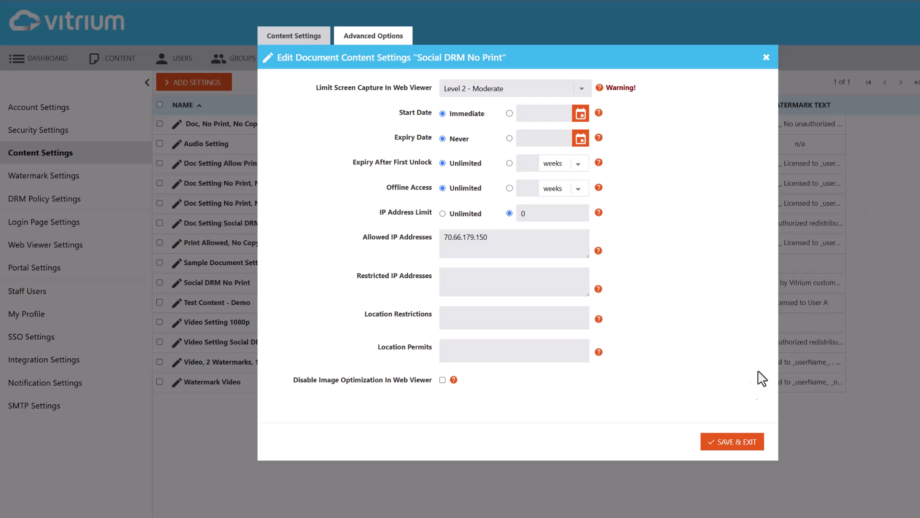
{"action": "left_click", "coordinate": [722, 445]}
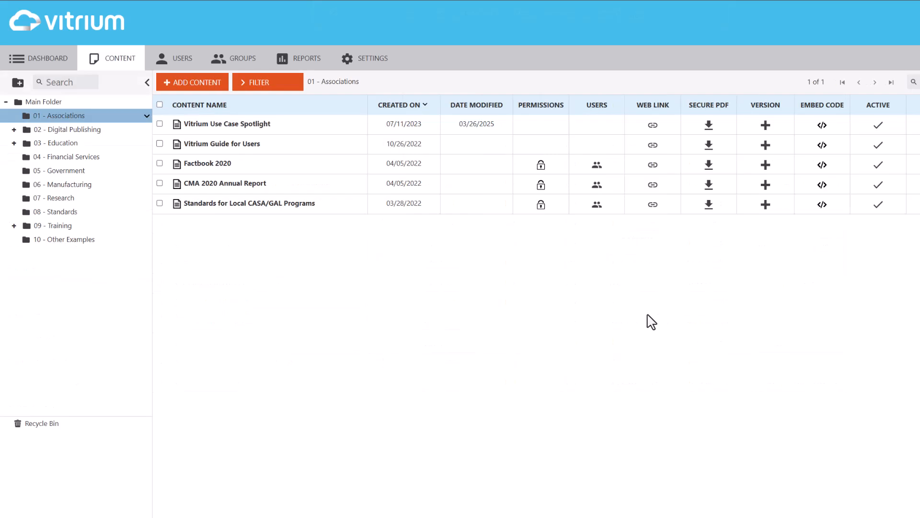
Review the content settings applied to the Vitrium Use Case Spotlight document, close them without changes, and open its web link.
{"action": "left_click", "coordinate": [295, 126]}
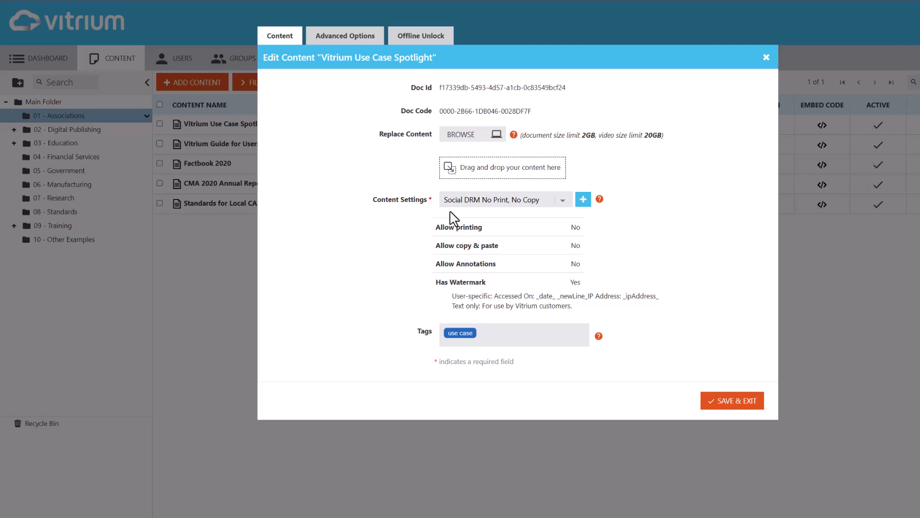
{"action": "left_click", "coordinate": [767, 58]}
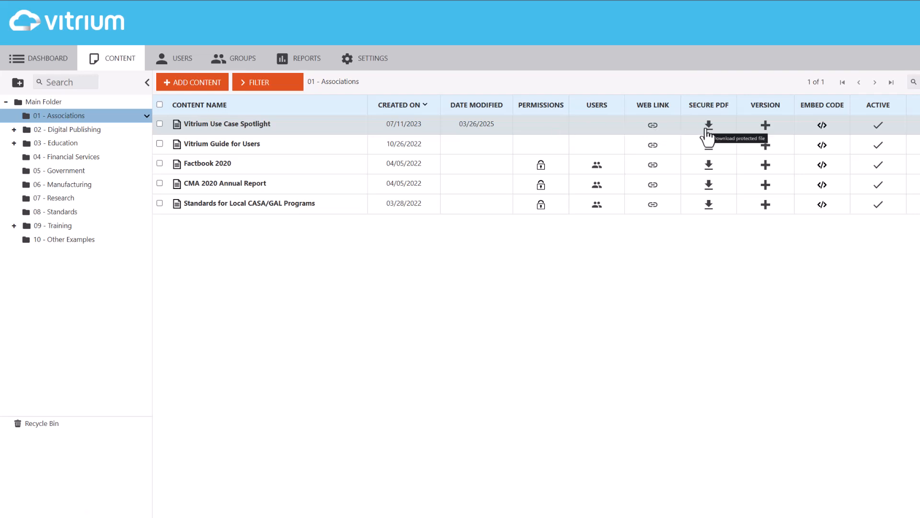
{"action": "left_click", "coordinate": [653, 127]}
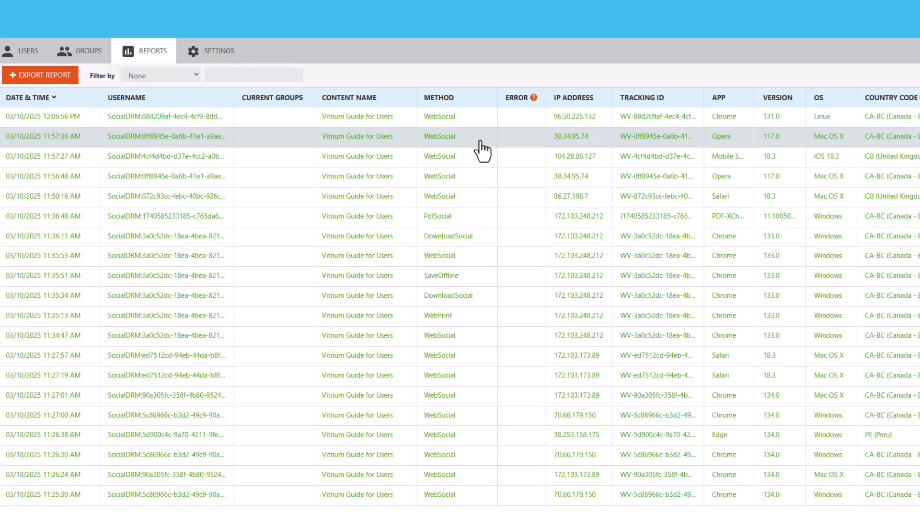
Examine the access methods logged for Vitrium Guide for Users in the activity report.
{"action": "mouse_move", "coordinate": [480, 140]}
{"action": "mouse_move", "coordinate": [486, 247]}
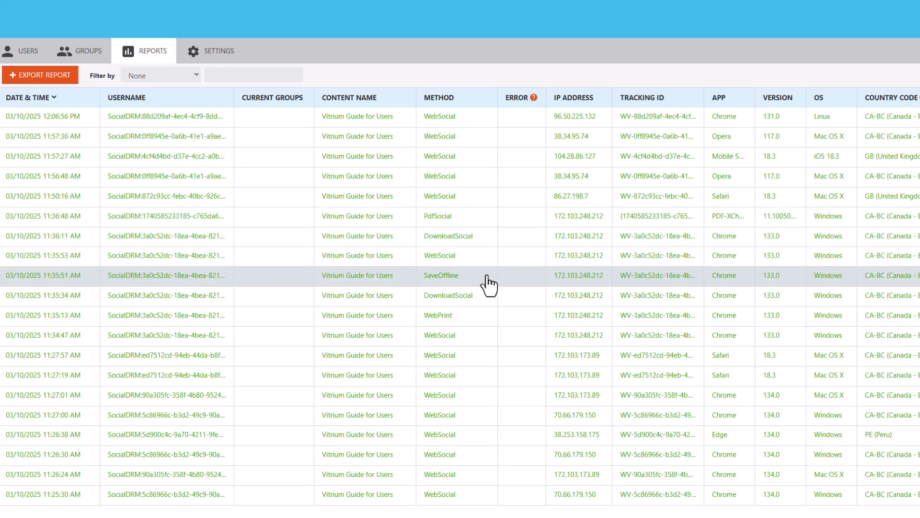
{"action": "mouse_move", "coordinate": [476, 322]}
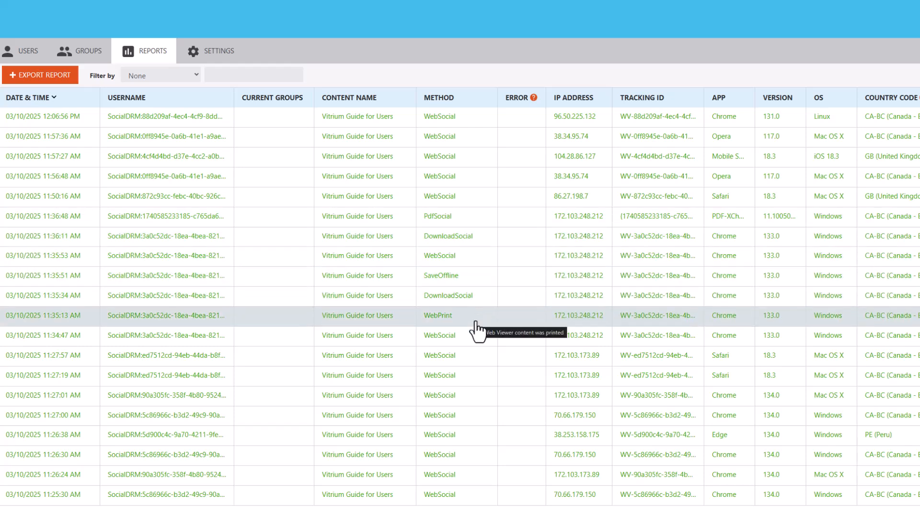